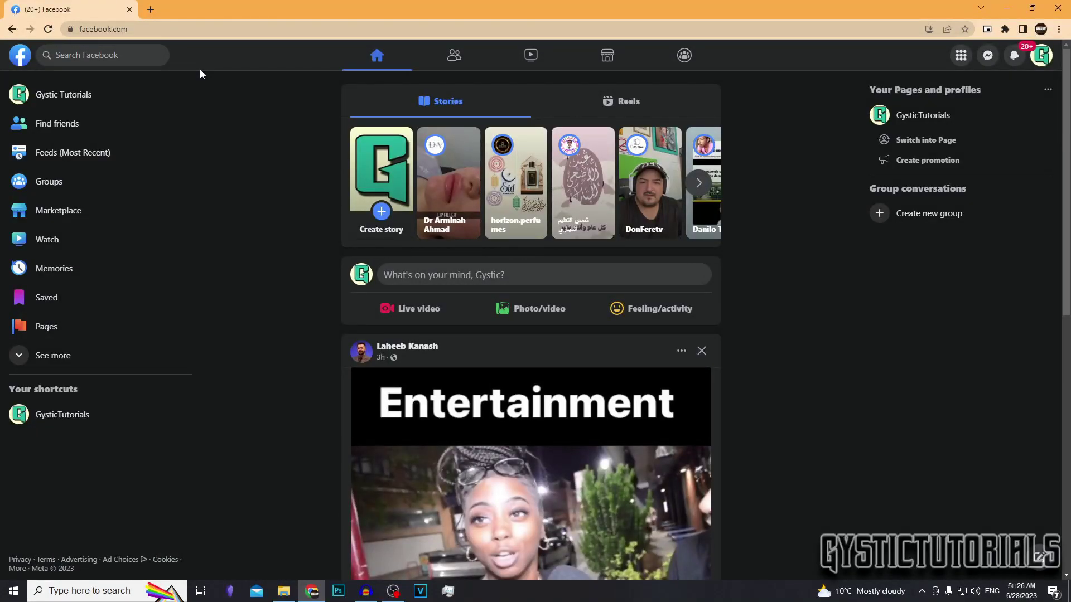
- Go from the profile menu through Settings & privacy > Settings to the Accounts Center
left_click(1041, 55)
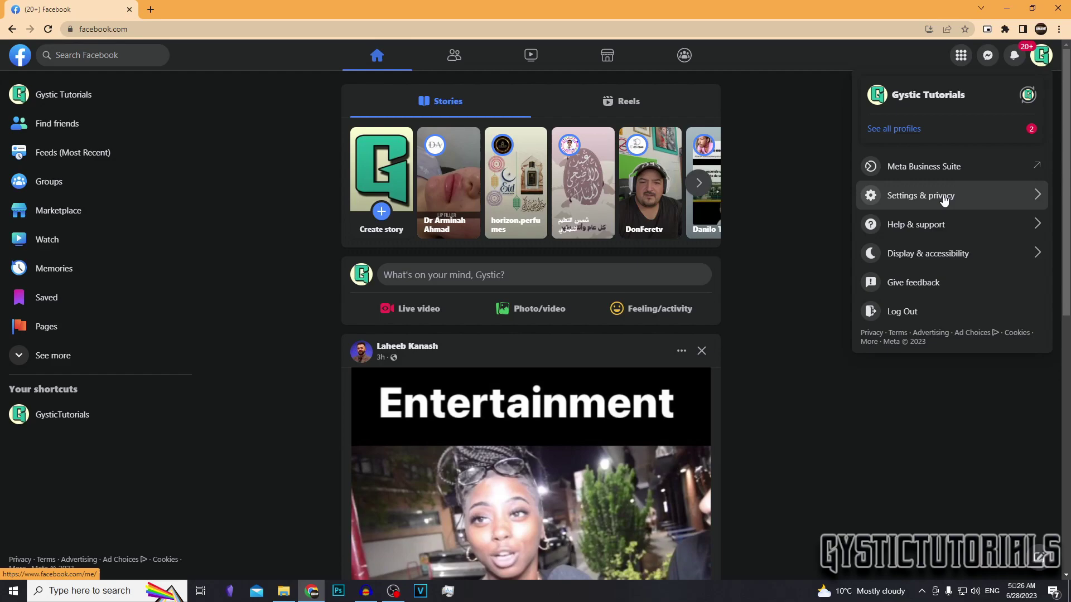
left_click(944, 198)
left_click(950, 121)
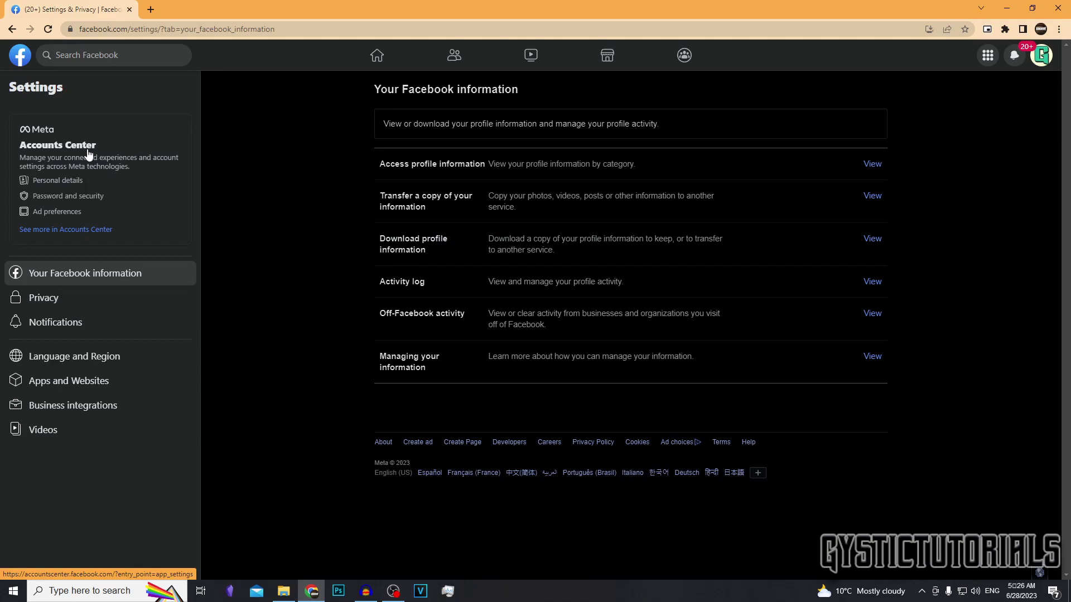
left_click(138, 167)
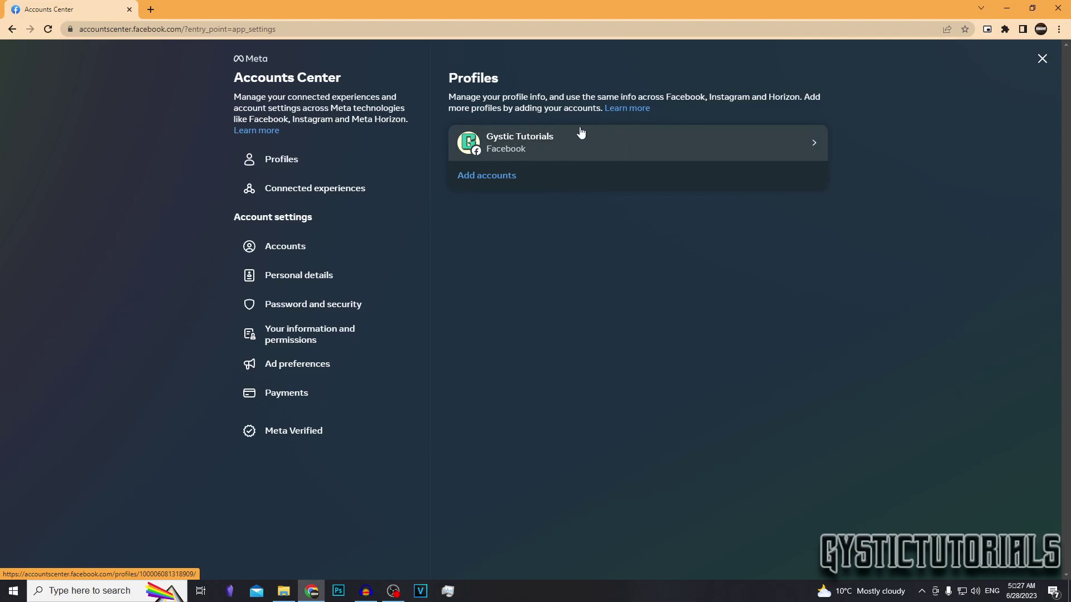
- Open the Gystic Tutorials profile's username editor and select the current username 'gystictutorials'
left_click(518, 139)
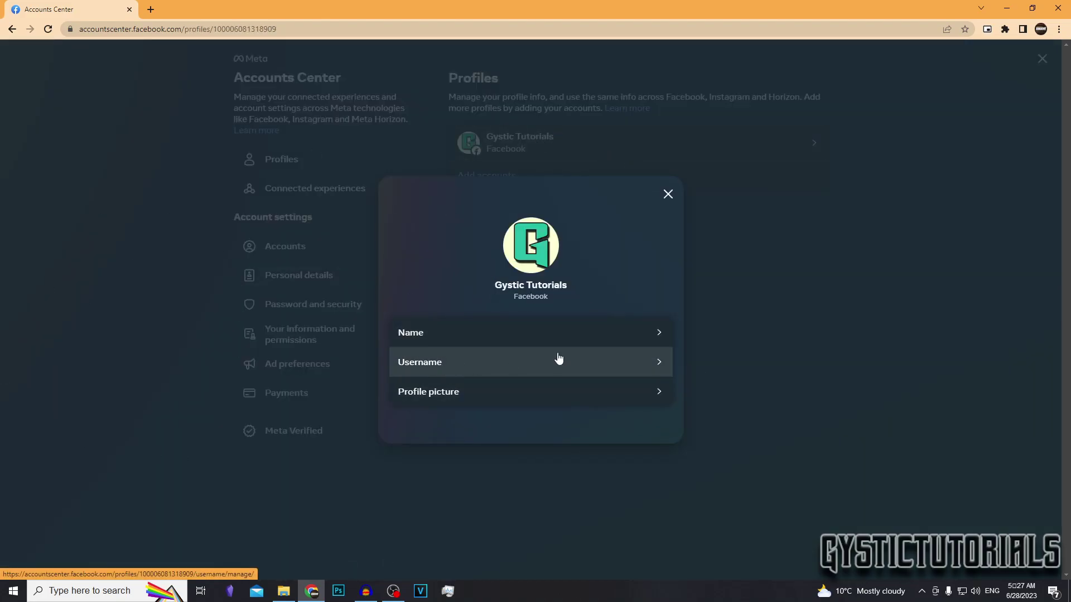
left_click(509, 362)
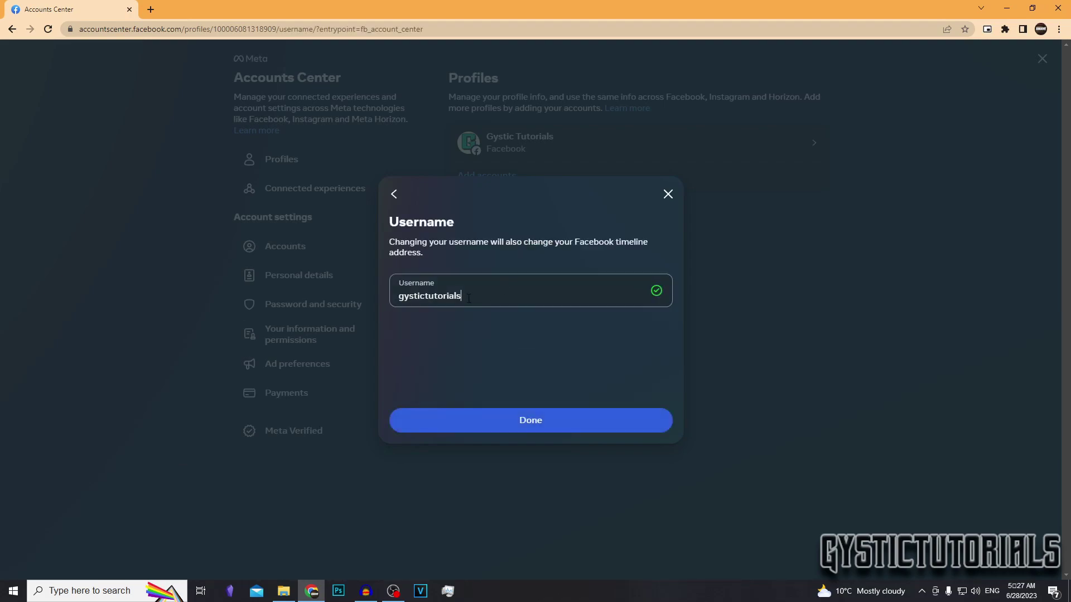
left_click_drag(469, 298, 360, 288)
- Confirm the Username dialog with Done, keeping 'gystictutorials' unchanged
left_click(333, 294)
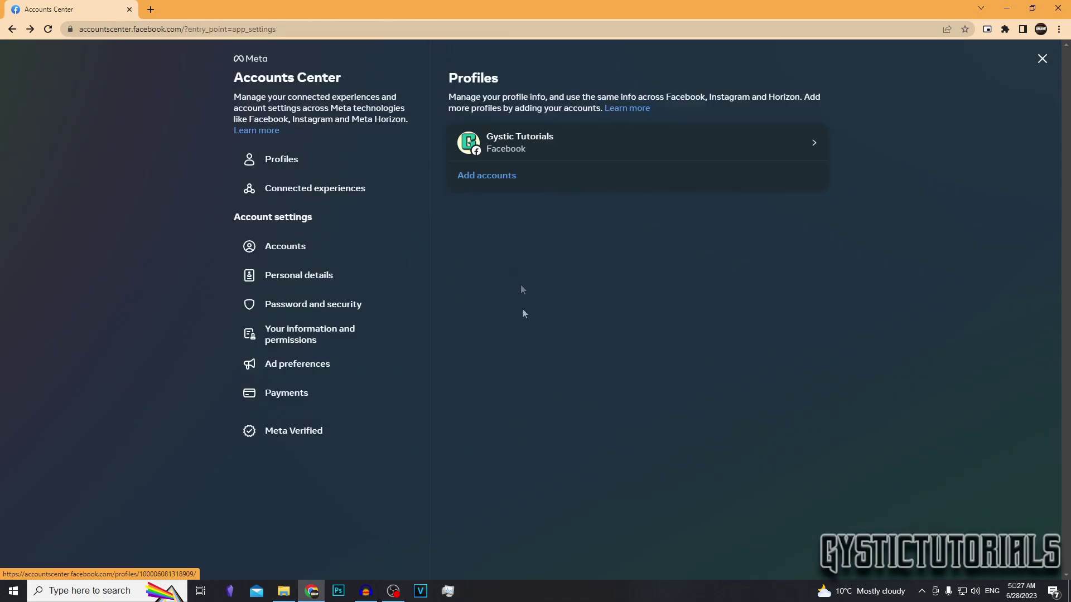